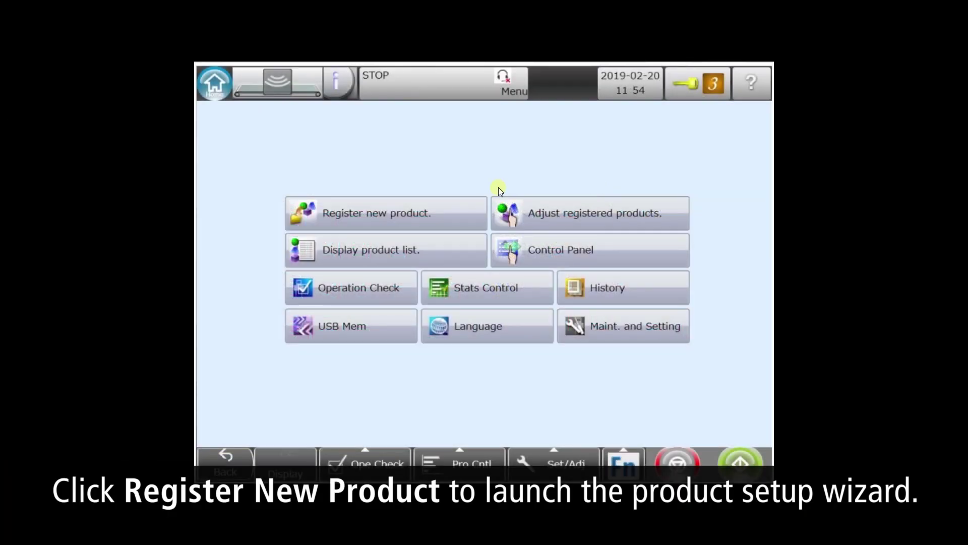
Step: Start registering a new product and accept the wizard's setup checklist
left_click(382, 214)
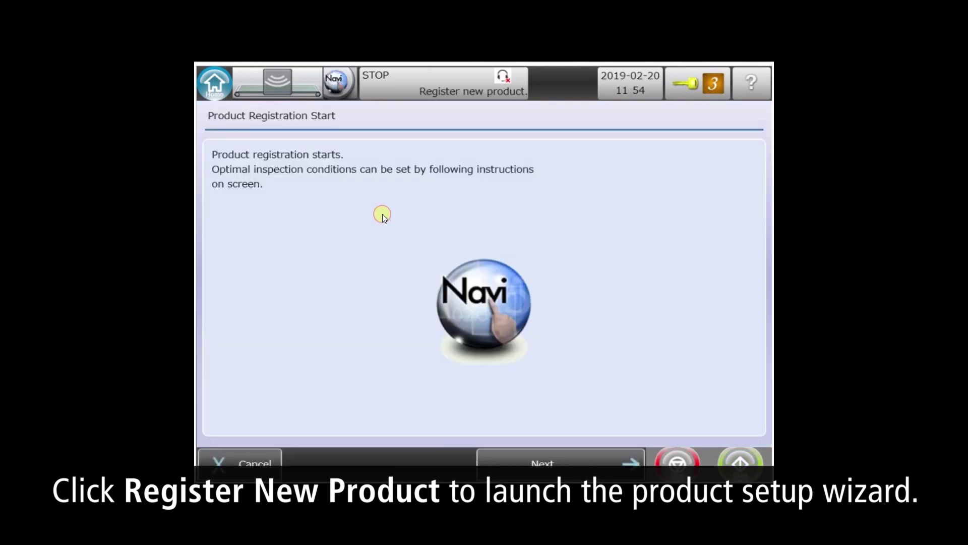
left_click(575, 466)
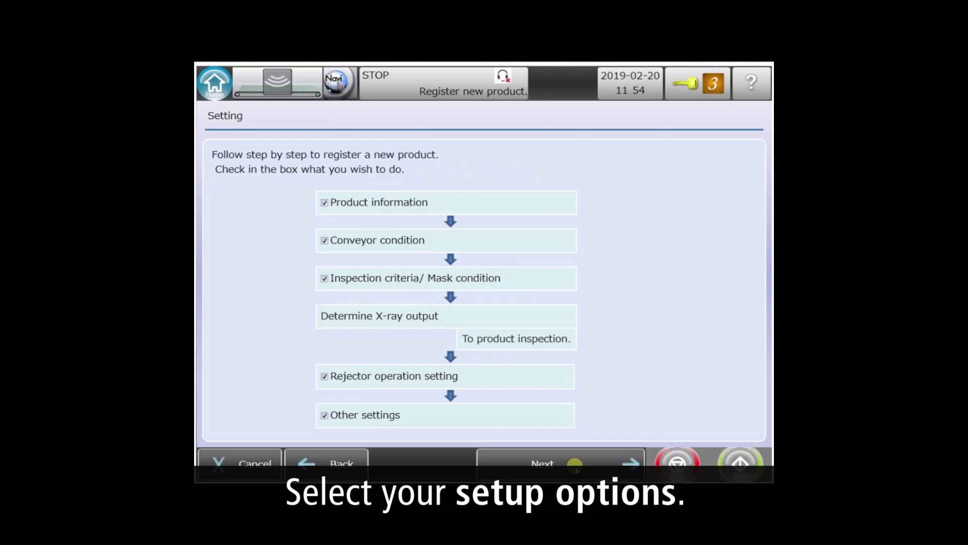
left_click(574, 465)
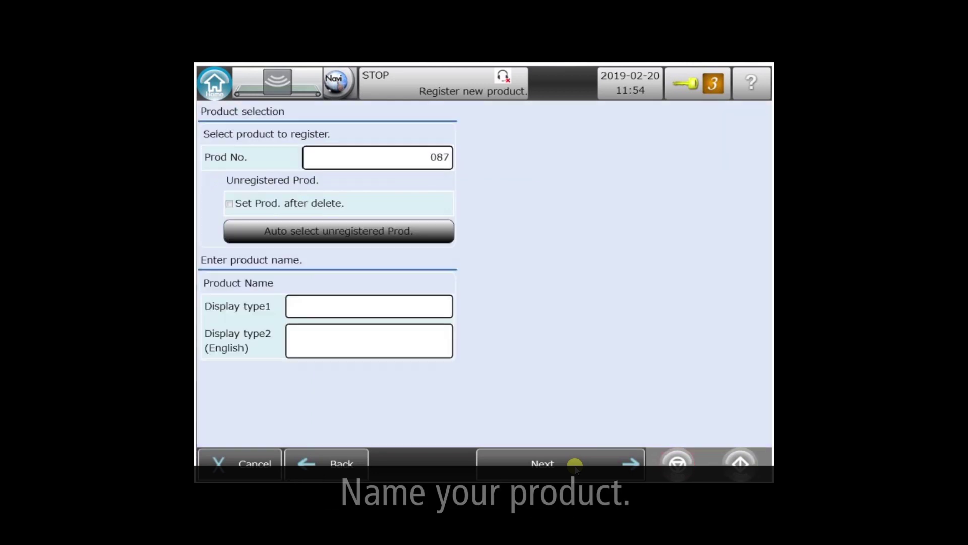
Step: Name product 087 'INST POTATO 4 OZ' and move on to the conveyor settings
left_click(398, 310)
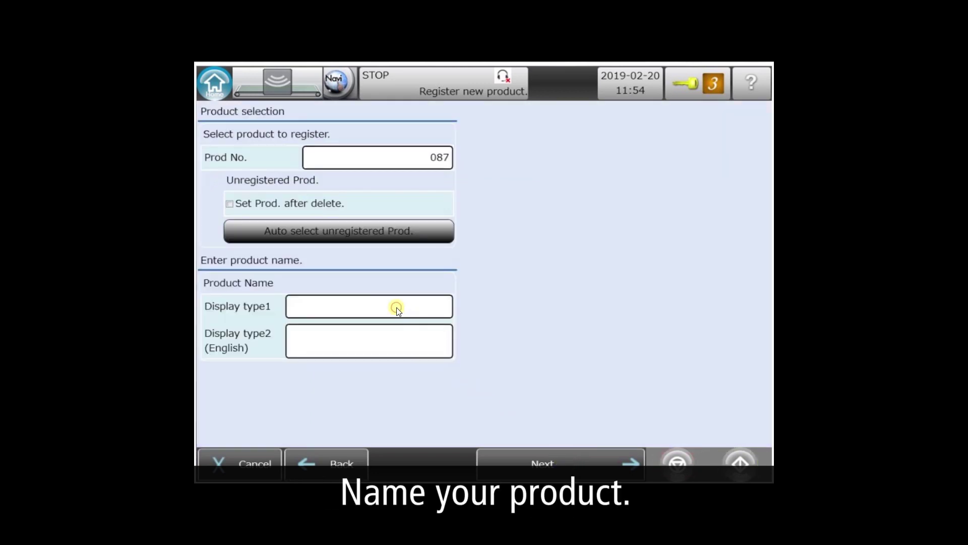
left_click(545, 236)
left_click(503, 316)
left_click(331, 277)
left_click(433, 237)
left_click(510, 394)
left_click(620, 237)
left_click(583, 237)
left_click(433, 236)
left_click(294, 277)
left_click(433, 236)
left_click(583, 237)
left_click(524, 401)
left_click(396, 197)
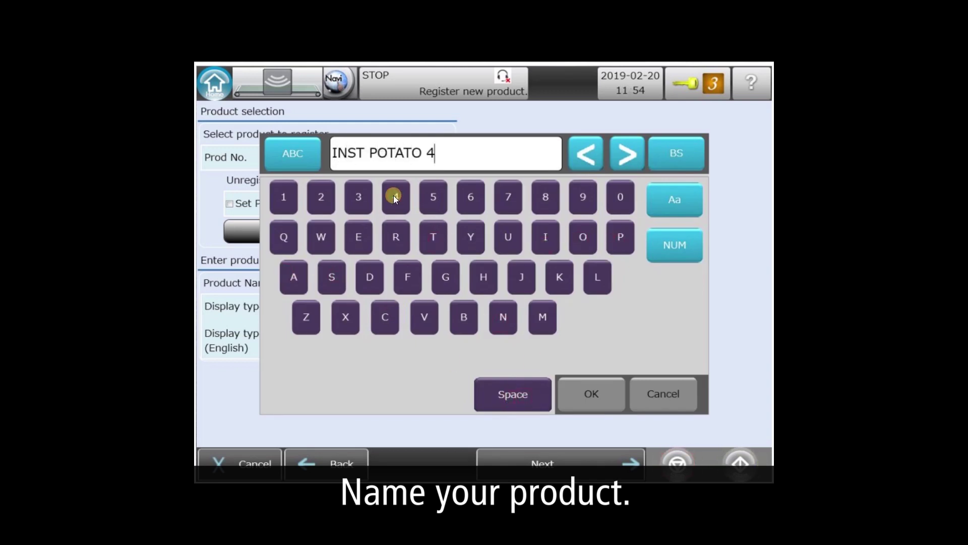
left_click(512, 394)
left_click(583, 237)
left_click(306, 317)
left_click(592, 396)
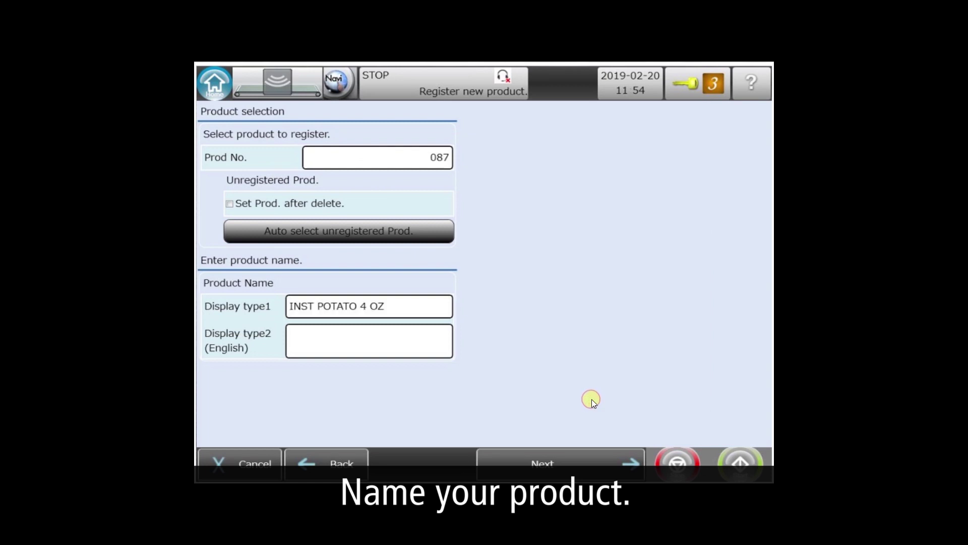
left_click(605, 473)
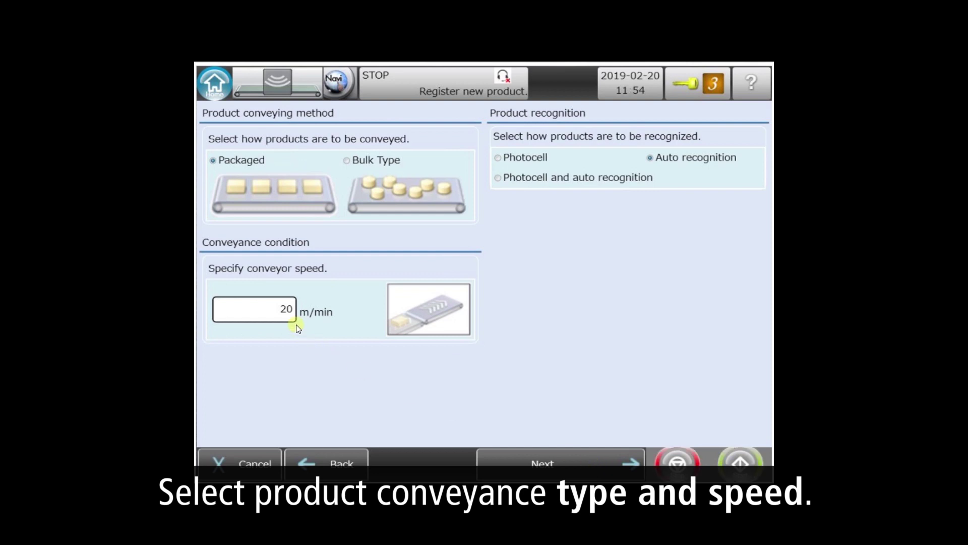
Step: Change the conveyor speed from 20 to 30 m/min, then advance the wizard
left_click(282, 310)
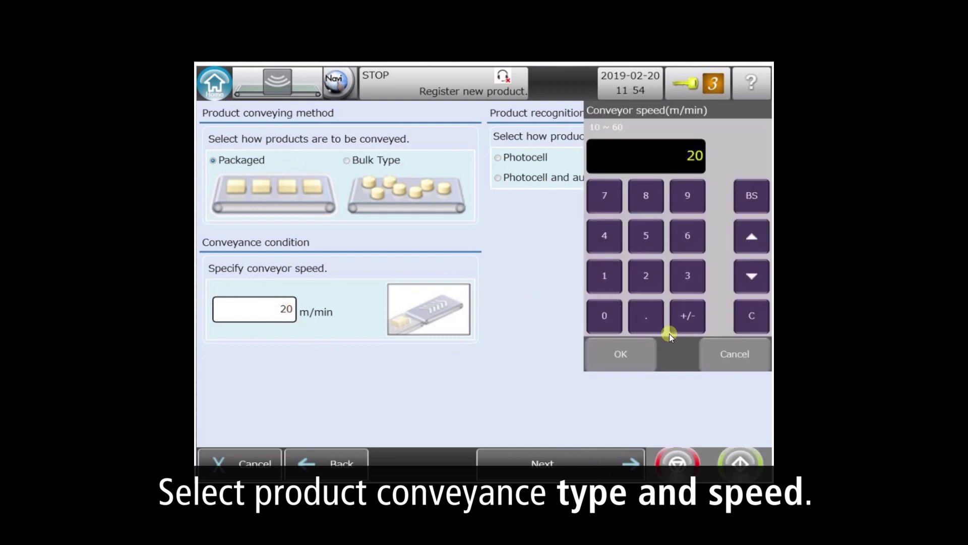
left_click(603, 312)
left_click(629, 353)
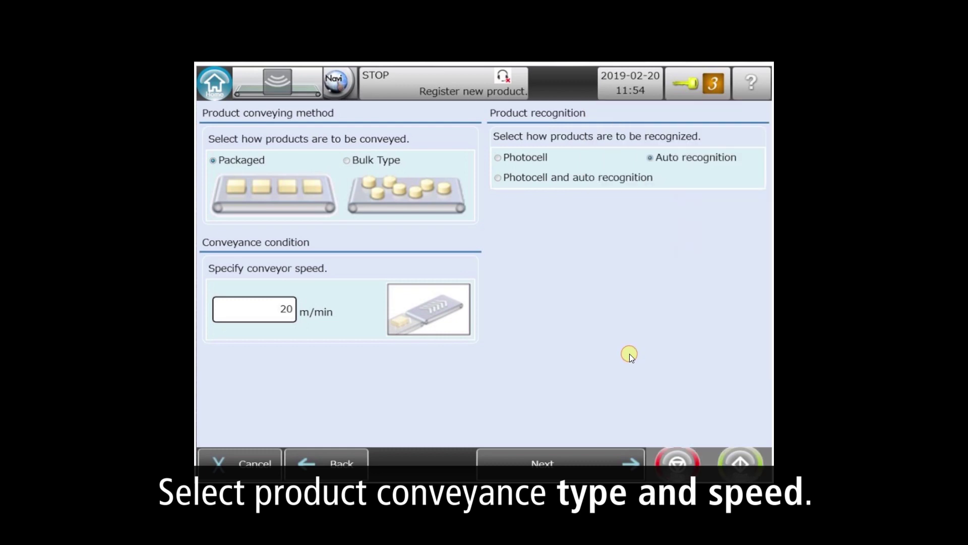
left_click(583, 455)
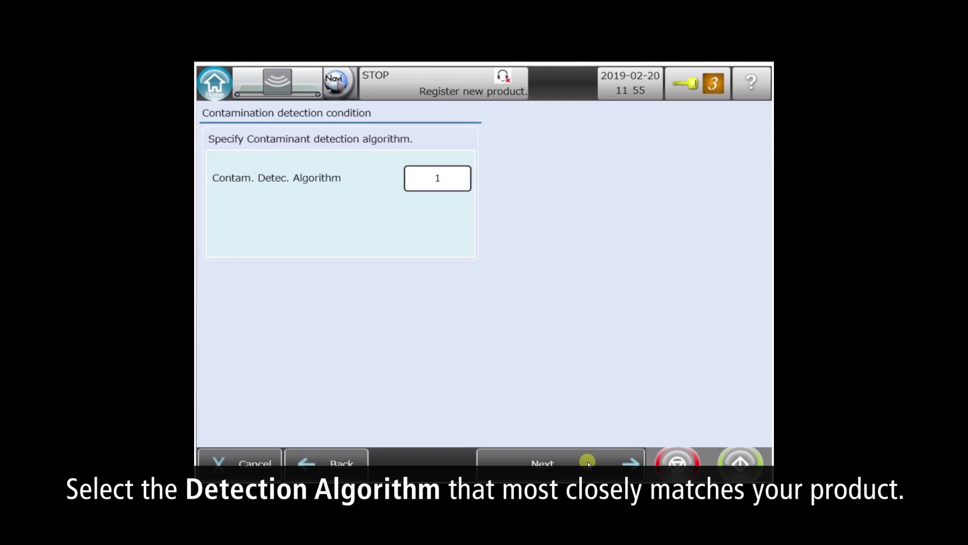
Step: Compare algorithms 0002 and 0003, then apply algorithm 2 for contamination detection
left_click(443, 179)
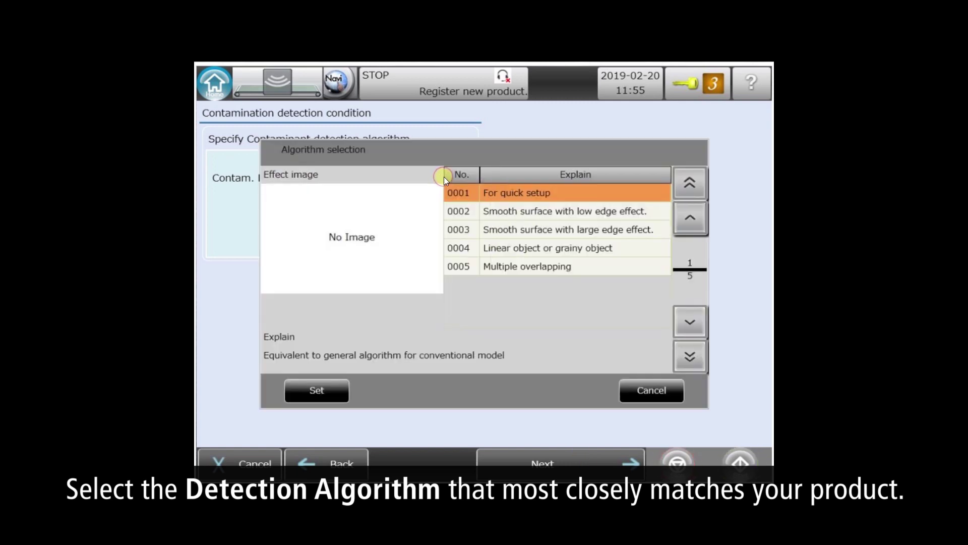
left_click(560, 211)
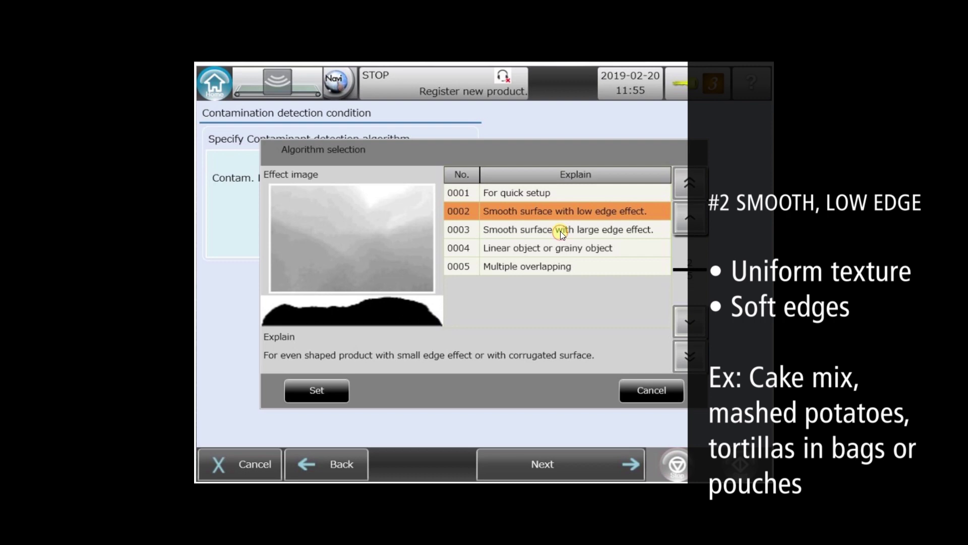
left_click(561, 231)
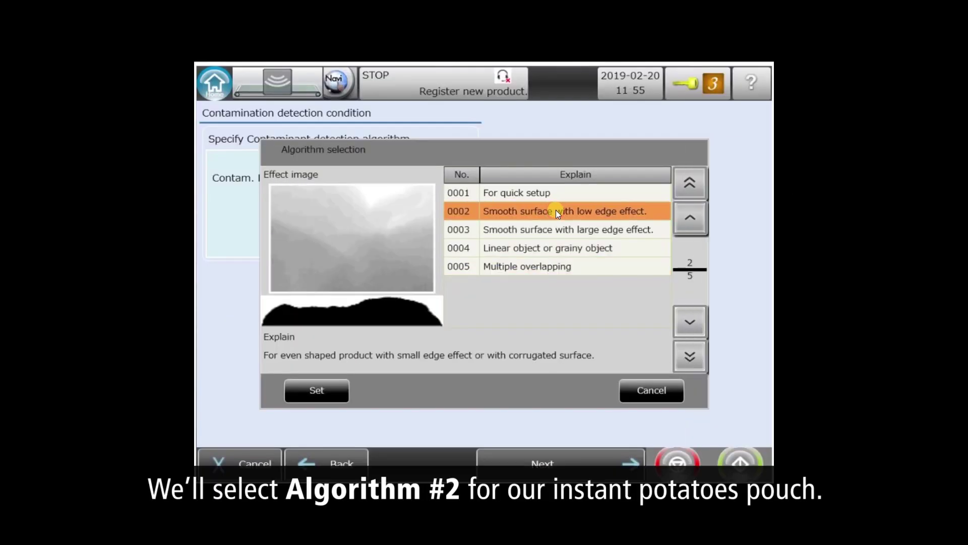
left_click(317, 387)
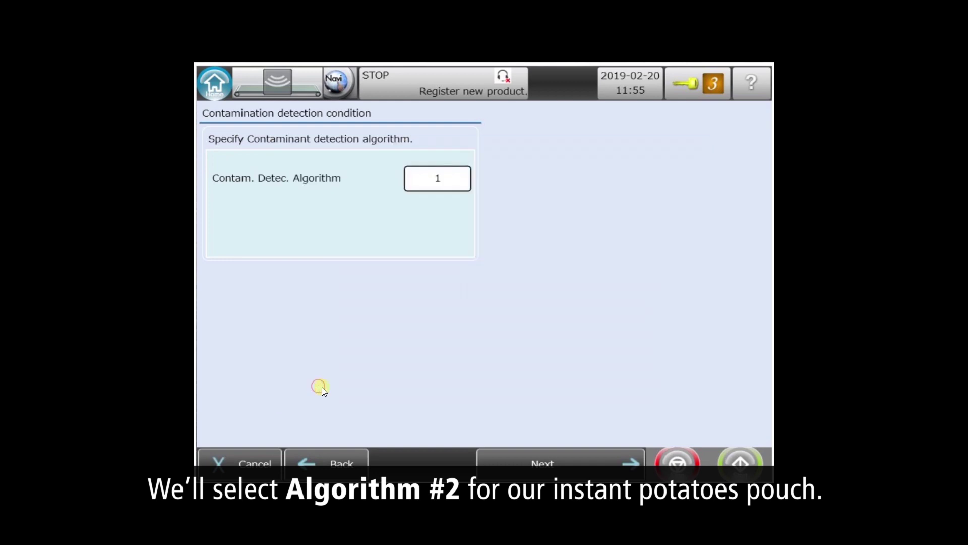
left_click(605, 468)
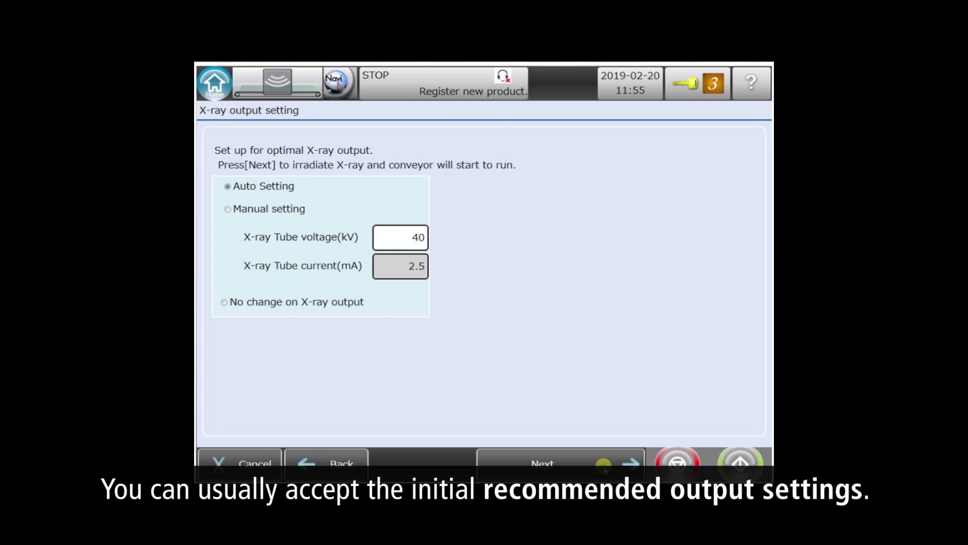
Step: Keep Auto Setting for X-ray output and start X-ray and conveyor for the master feed
left_click(603, 465)
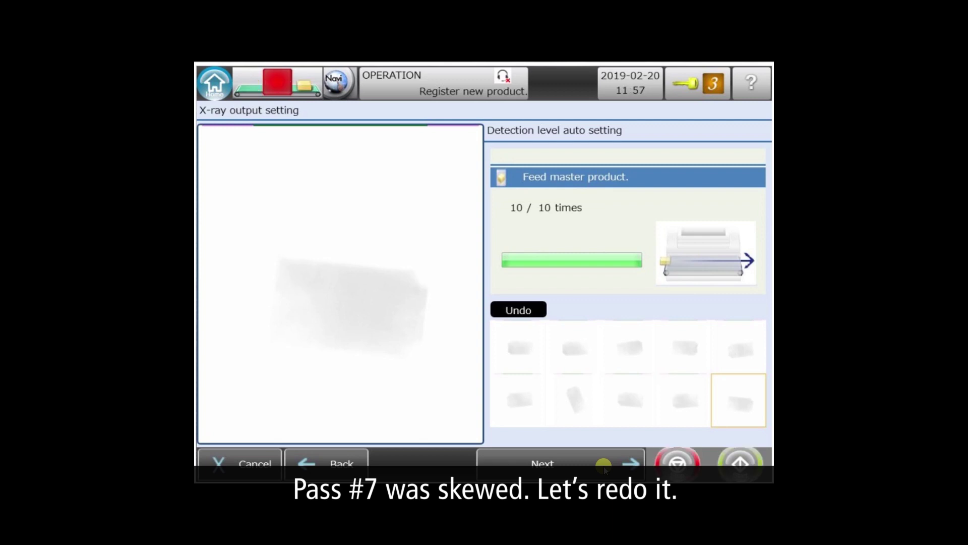
Step: Discard the skewed seventh master pass, recapture it, and proceed to the contaminant limits
left_click(569, 391)
left_click(527, 311)
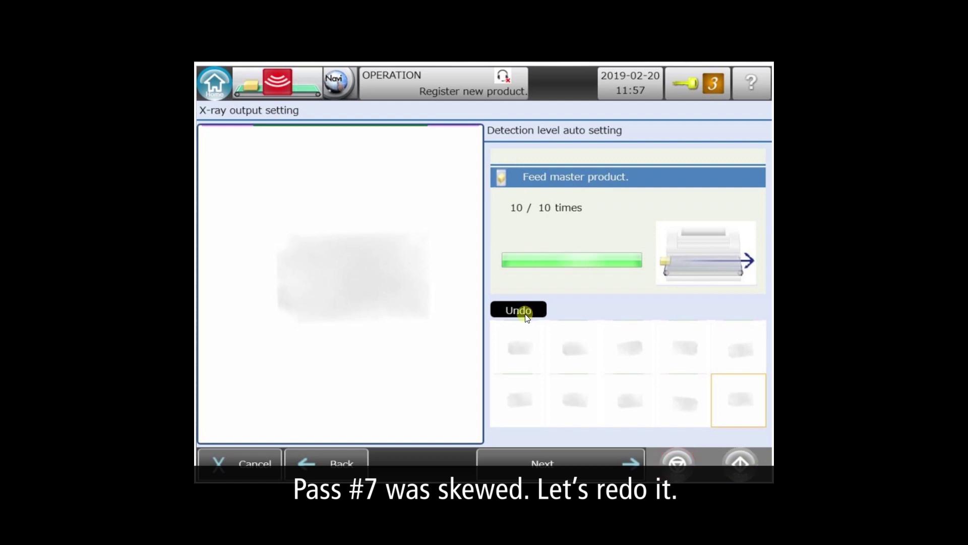
left_click(583, 461)
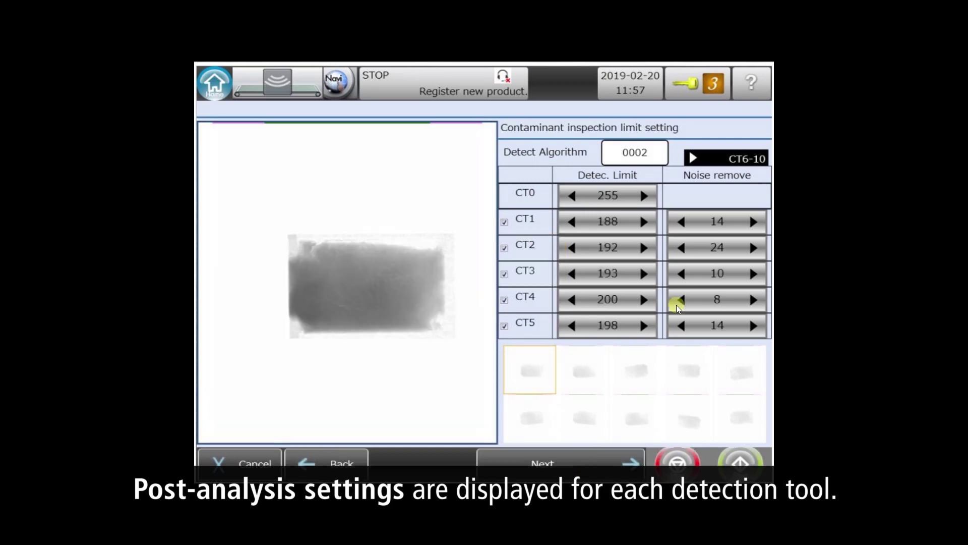
Step: Review the CT0–CT10 limits and accept the default rejector timing and confirmation summary
left_click(732, 157)
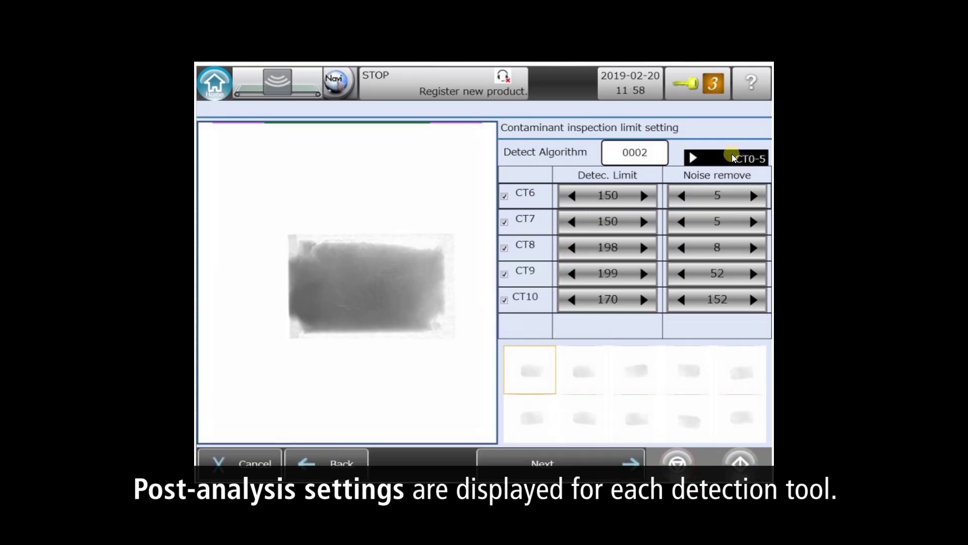
left_click(732, 157)
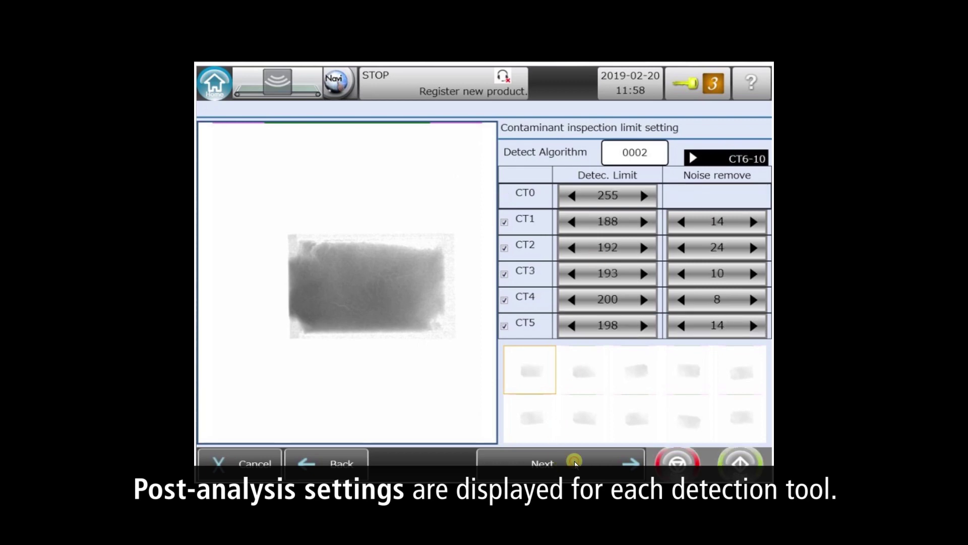
left_click(575, 463)
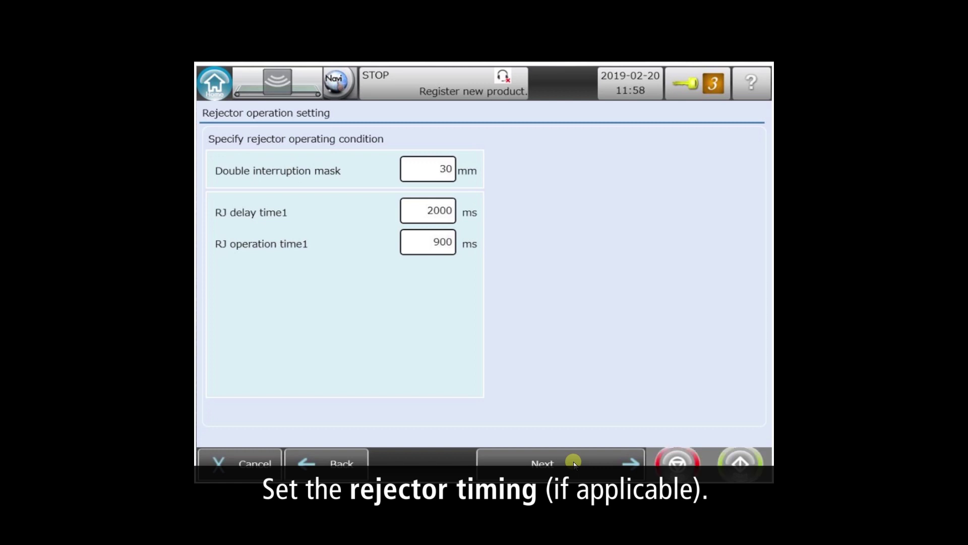
left_click(574, 463)
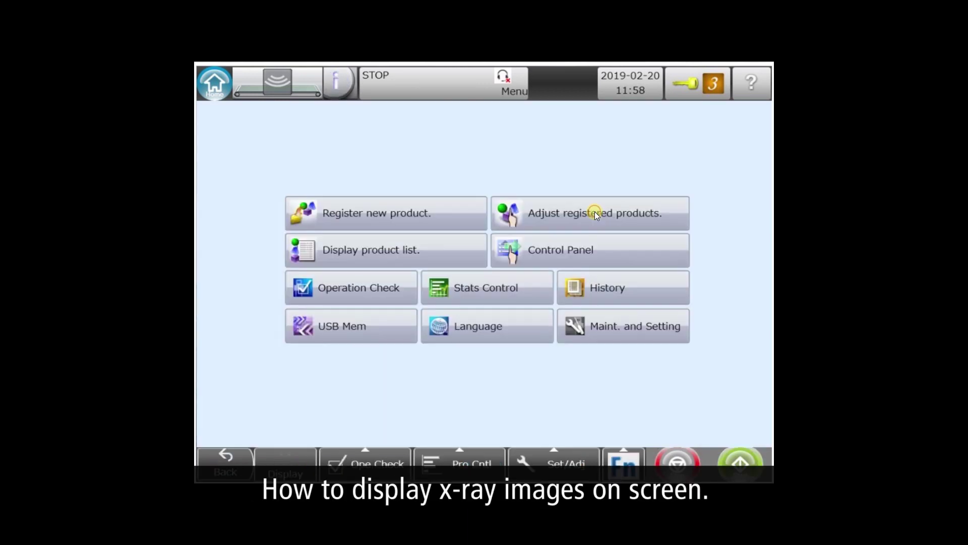
left_click(595, 211)
Step: Set Image hold setting to All under Screen Display, then return Home and press Start
left_click(510, 299)
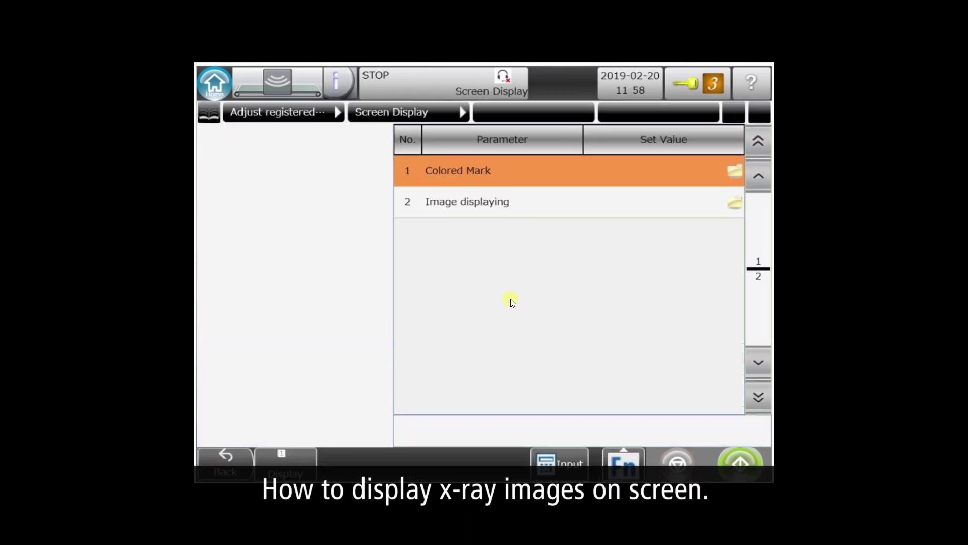
left_click(500, 201)
left_click(508, 166)
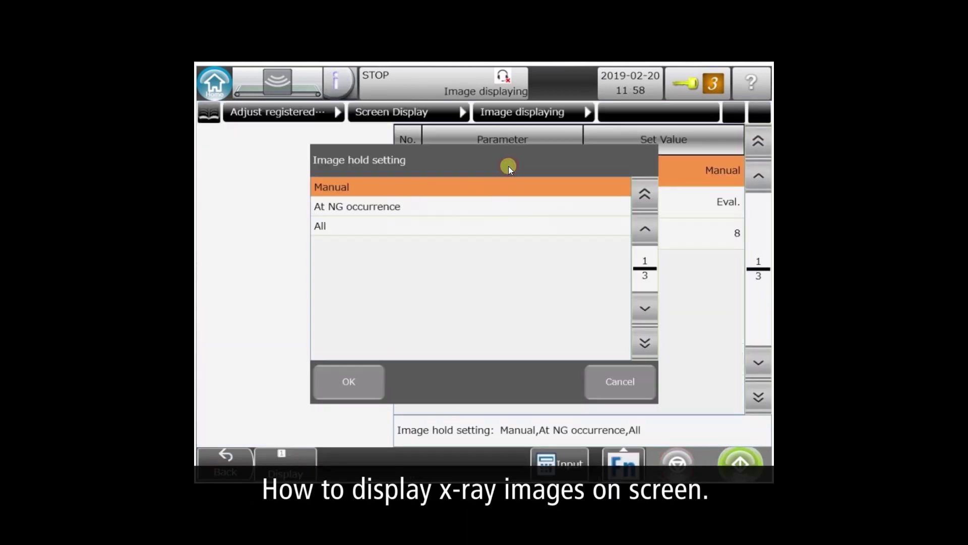
left_click(404, 226)
left_click(353, 389)
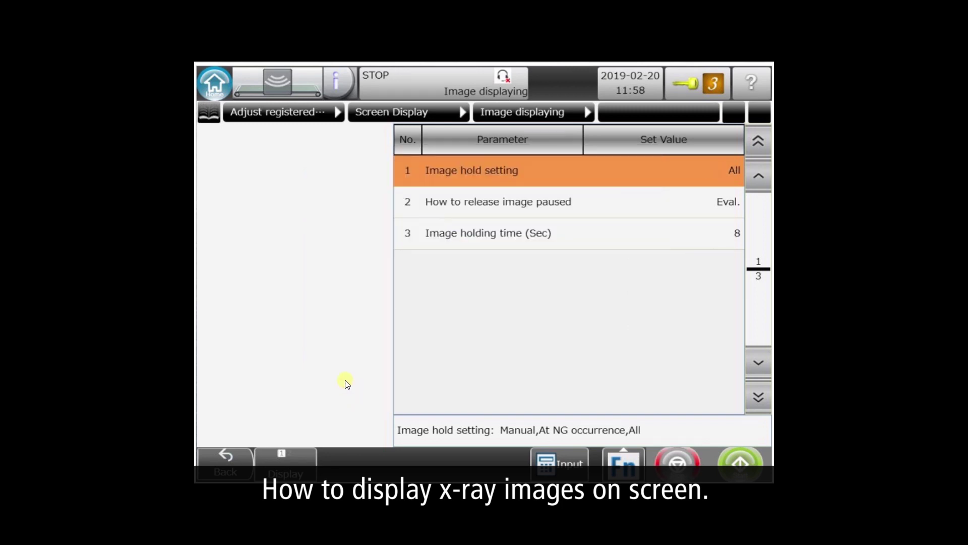
left_click(216, 80)
left_click(741, 465)
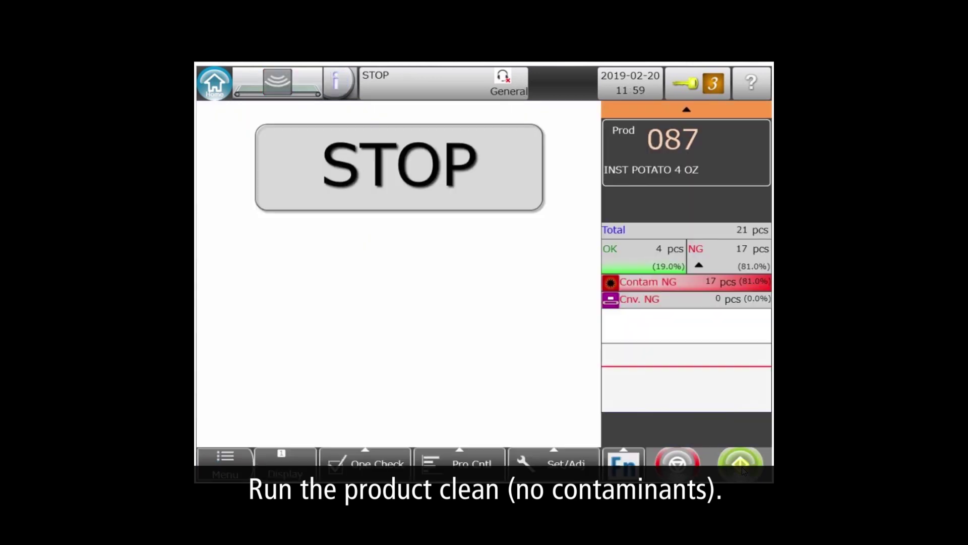
Step: Run product 087, passing test packs containing 3–8 mm rubber spheres
left_click(743, 467)
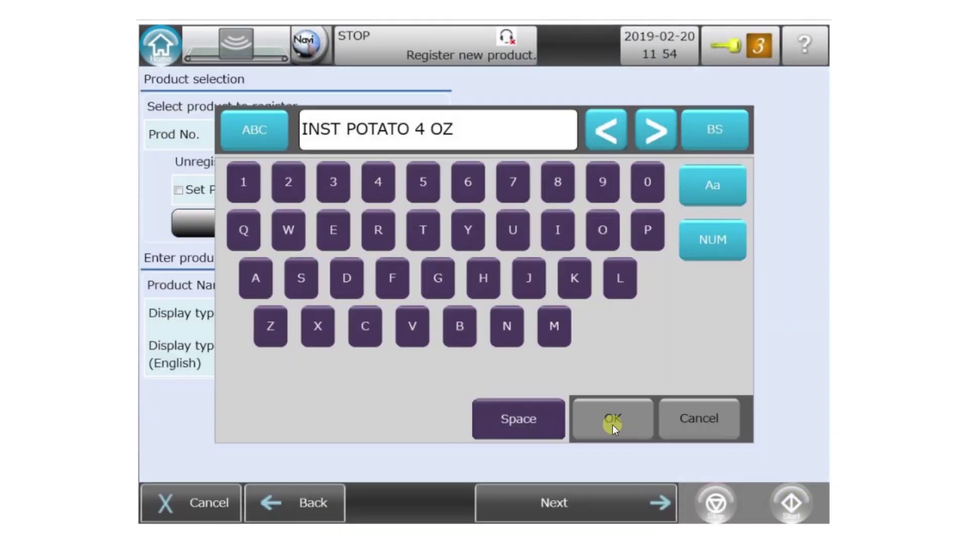
Step: Pick algorithm 0002, proceed past the ten master feeds, and view the CT6–CT10 limits
left_click(573, 198)
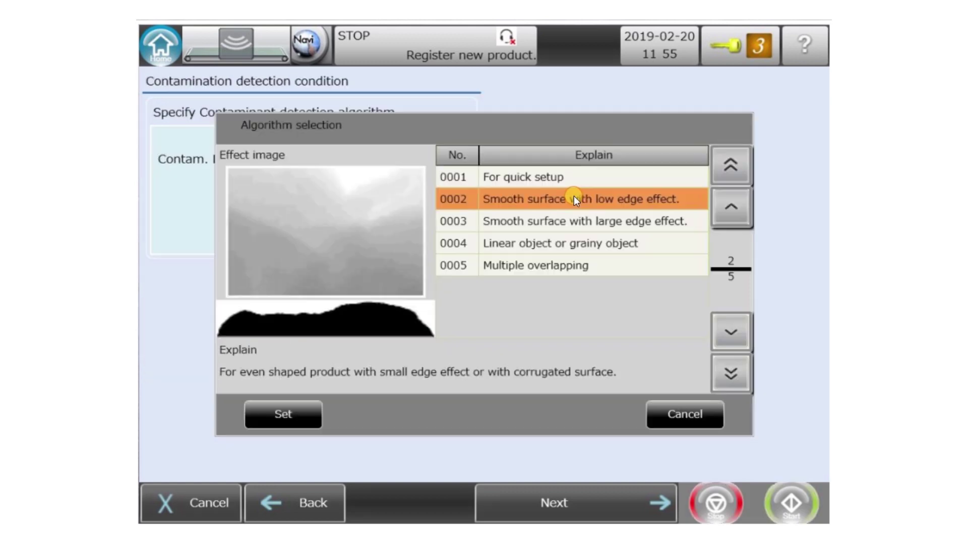
left_click(605, 497)
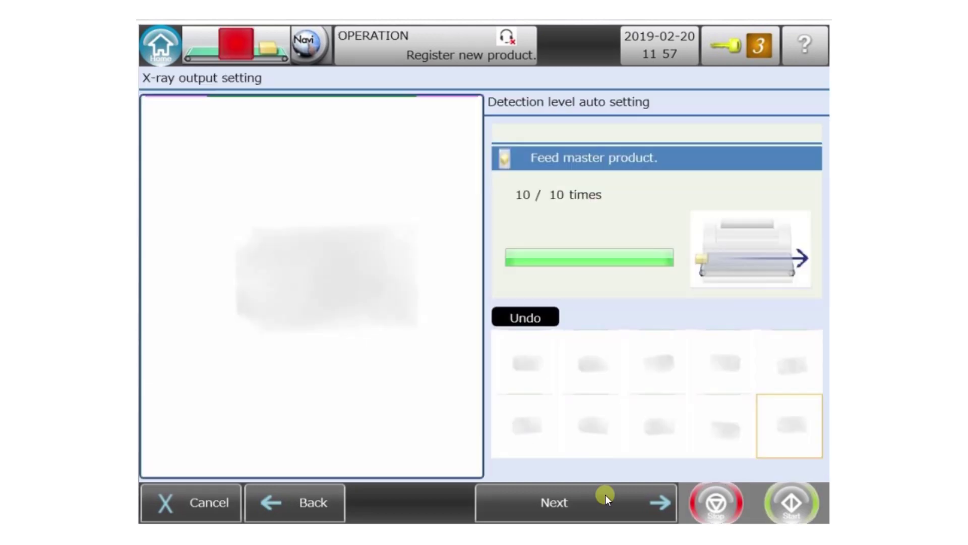
left_click(783, 135)
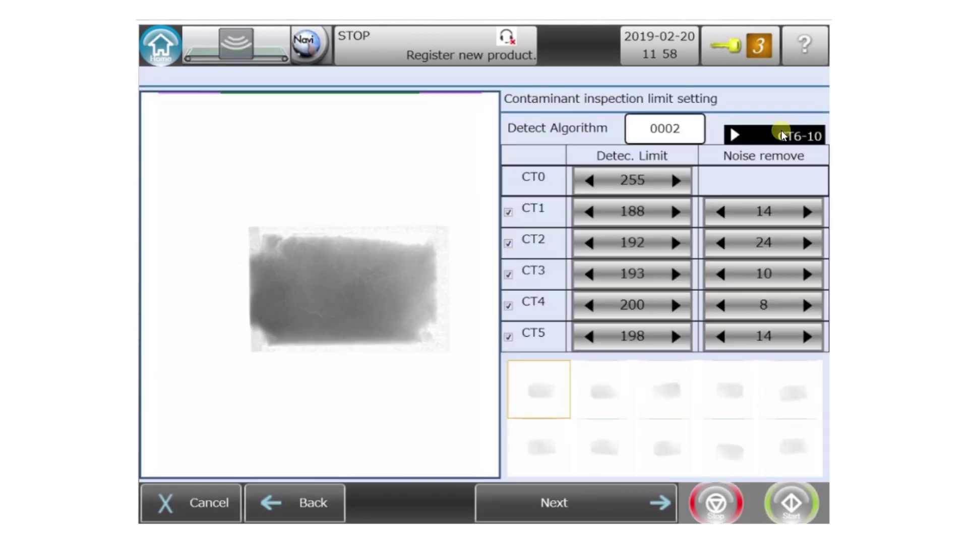